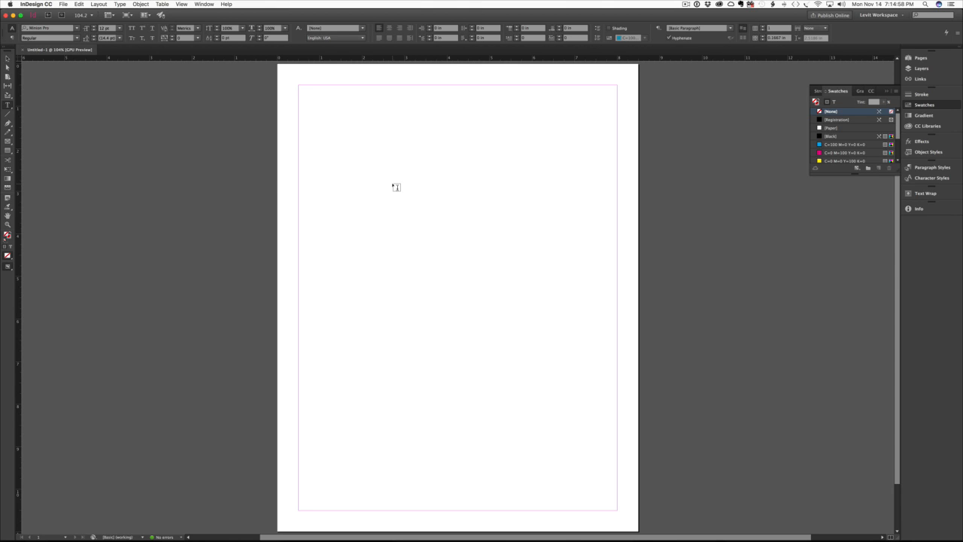
pyautogui.click(204, 4)
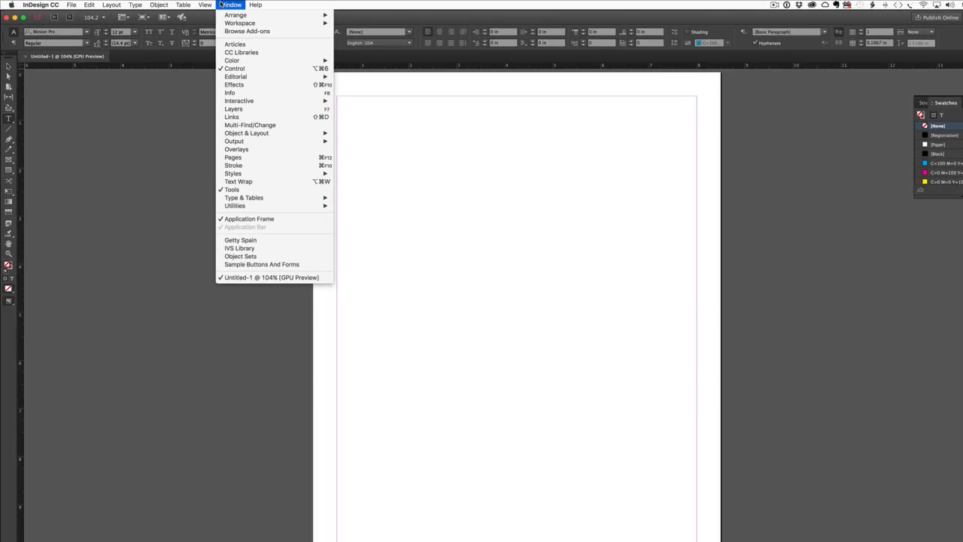
pyautogui.moveTo(141, 4)
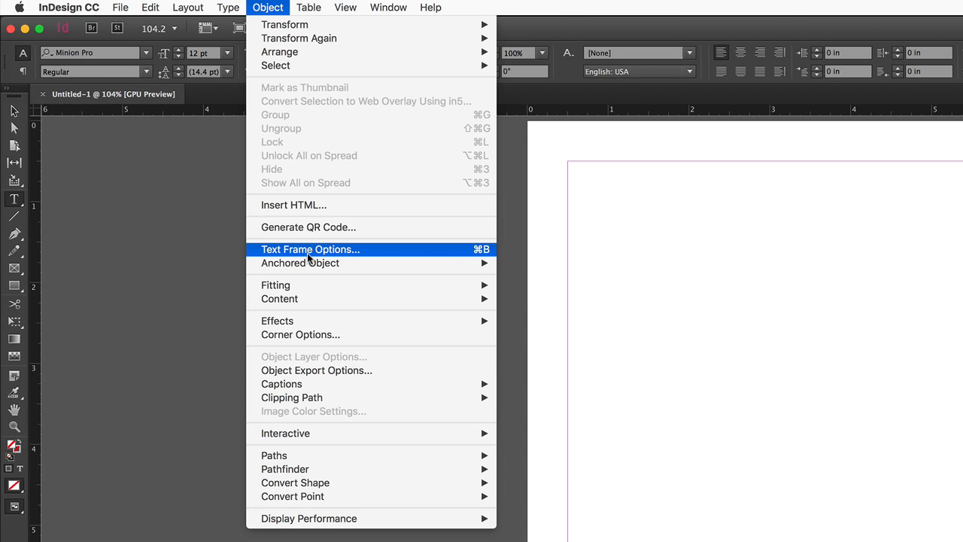
pyautogui.click(717, 330)
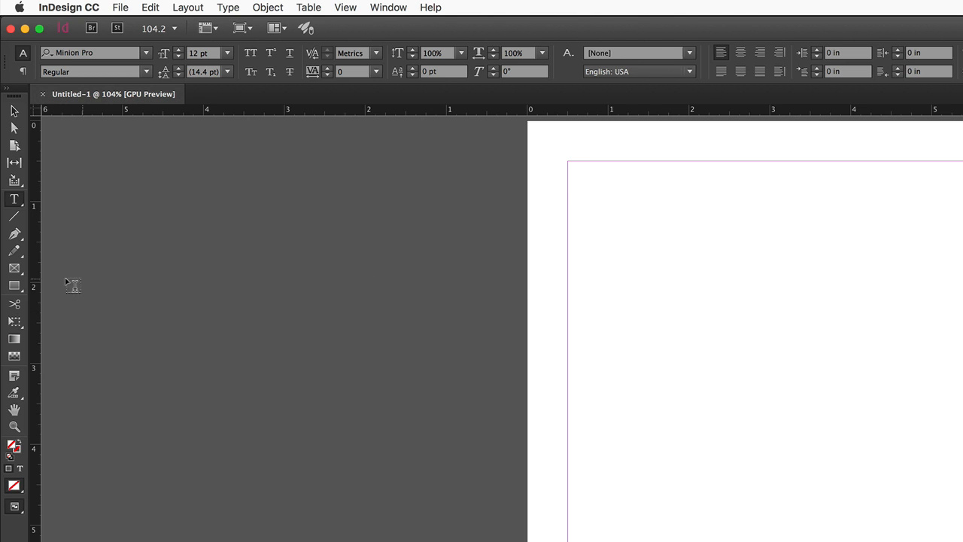
# Draw an empty rectangular graphic frame about 2.8 in wide and 2.46 in high in the upper part of the page.
pyautogui.click(13, 269)
pyautogui.moveTo(687, 341); pyautogui.dragTo(913, 540)
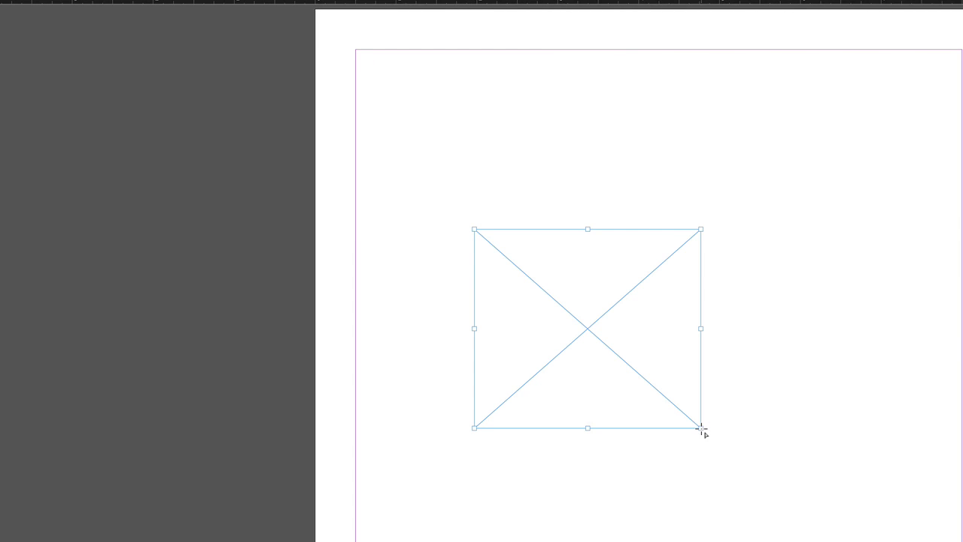
pyautogui.press('v')
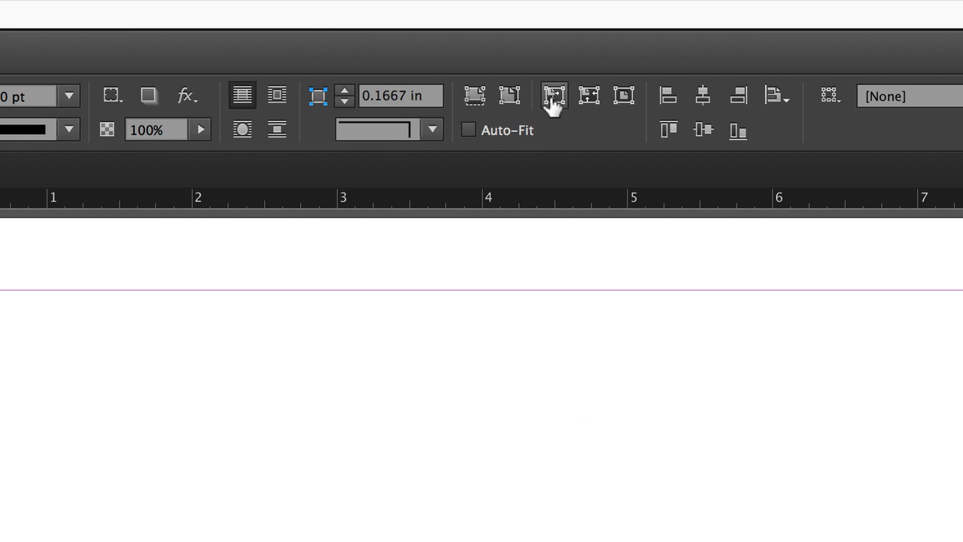
# View the frame's Frame Fitting Options and its Drop Shadow effect settings, closing both without changes.
pyautogui.keyDown('alt'); pyautogui.click(501, 101); pyautogui.keyUp('alt')
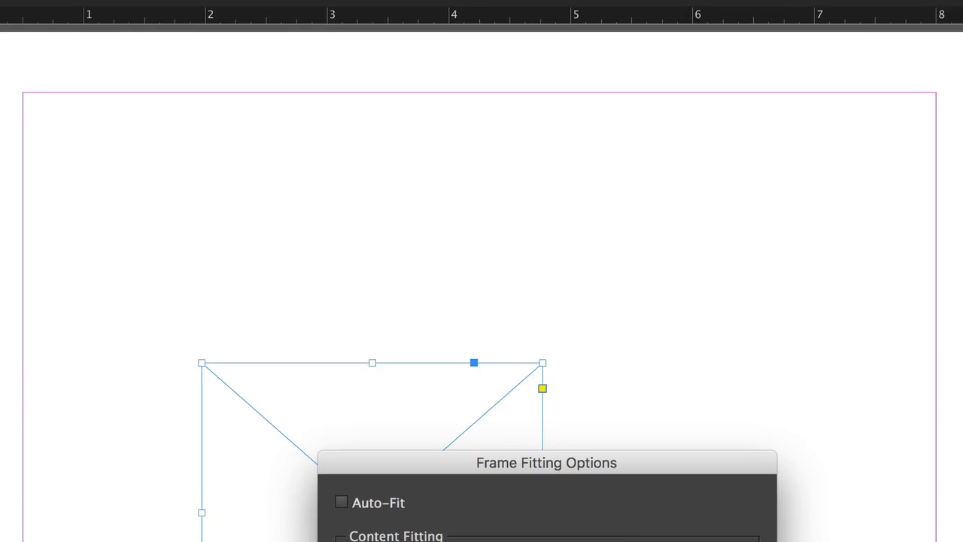
pyautogui.moveTo(513, 238); pyautogui.dragTo(527, 97)
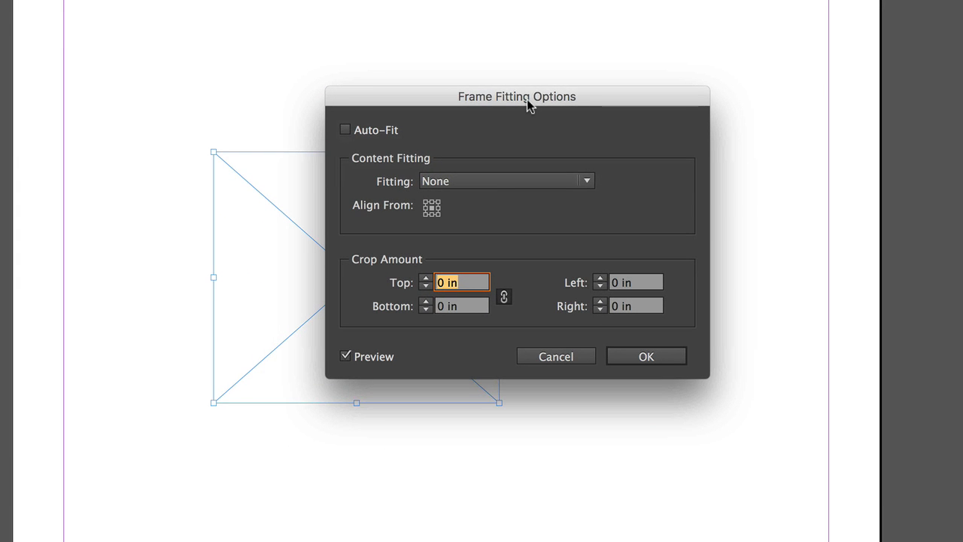
pyautogui.click(550, 355)
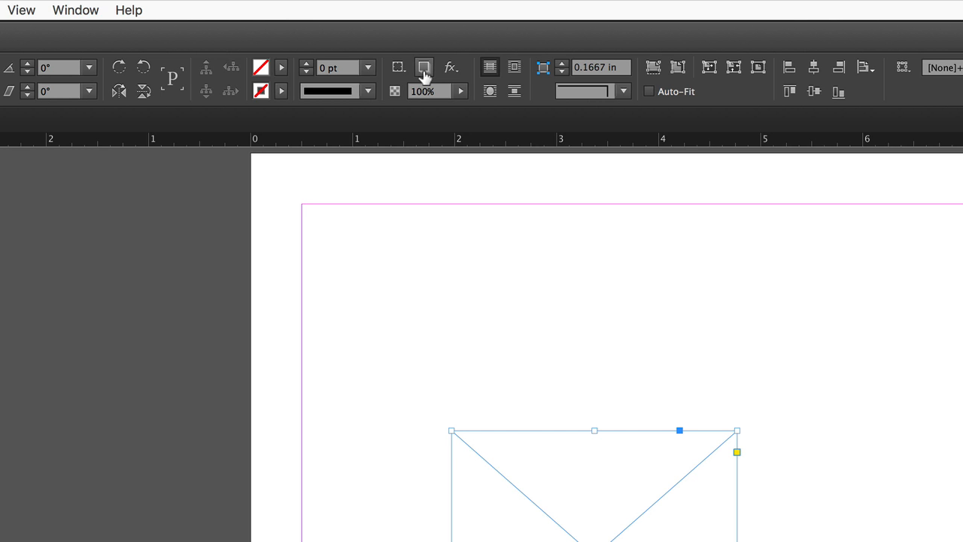
pyautogui.keyDown('alt'); pyautogui.click(424, 70); pyautogui.keyUp('alt')
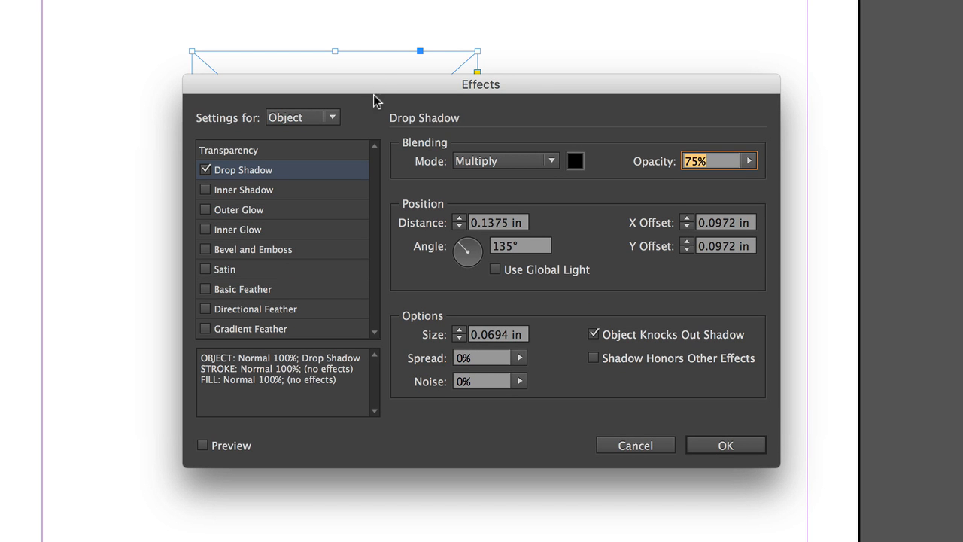
pyautogui.click(629, 444)
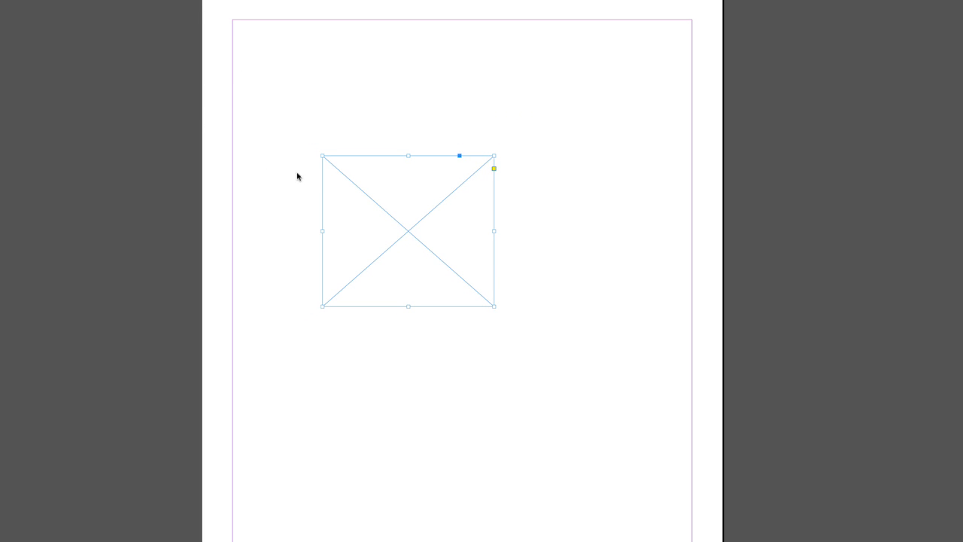
# Try placing a duplicate of the graphic frame below and to the right of the original, and undo the duplication.
pyautogui.moveTo(414, 226); pyautogui.dragTo(534, 389)
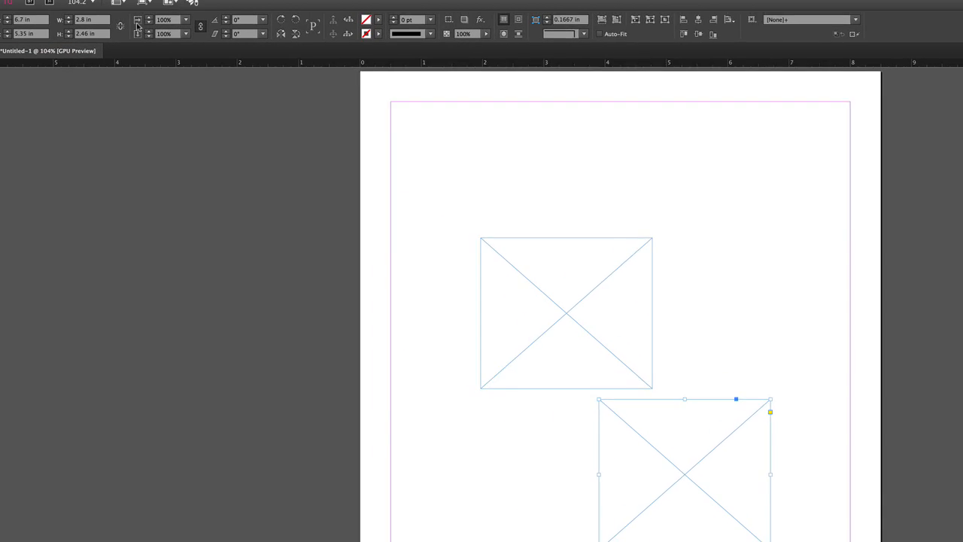
pyautogui.click(114, 5)
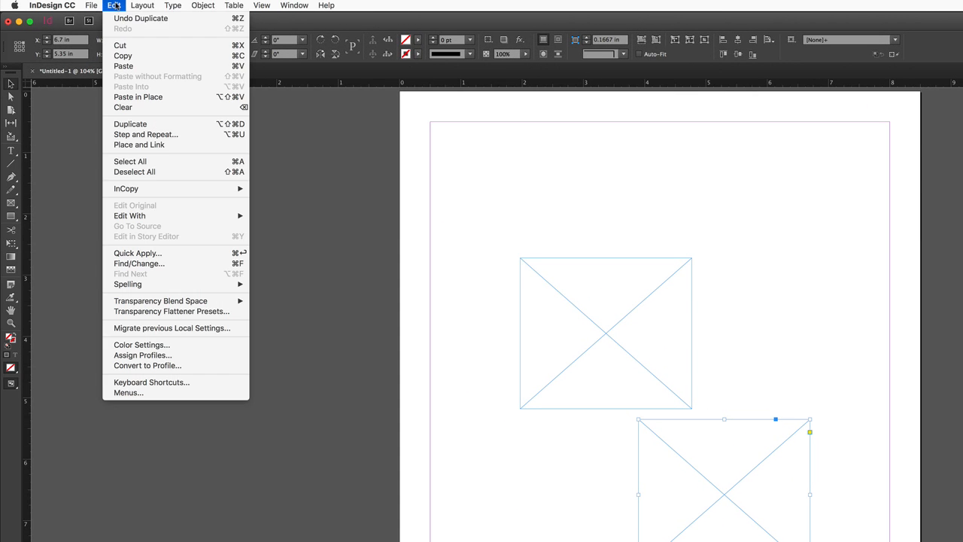
pyautogui.click(141, 18)
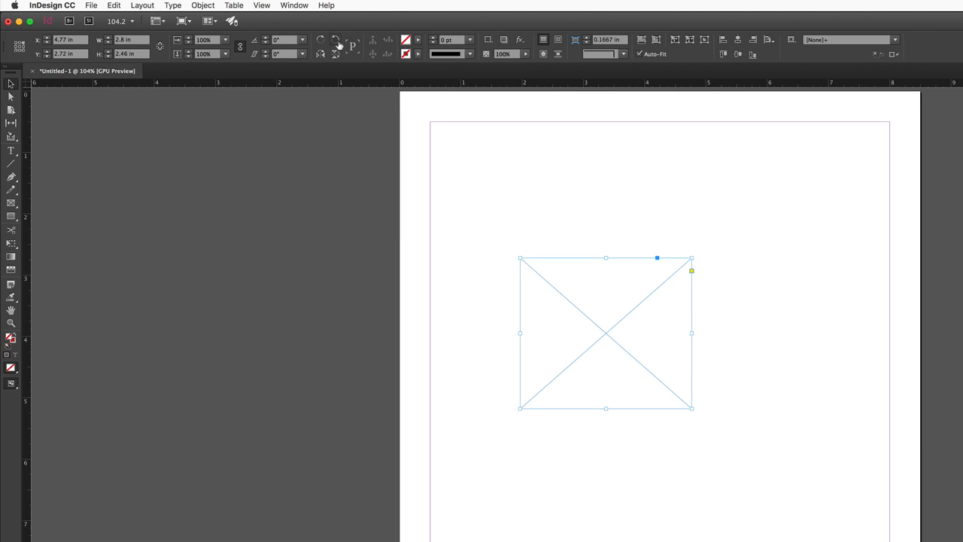
# Try making a duplicate of the frame rotated 90° counter-clockwise about its upper-right corner, and undo it.
pyautogui.click(339, 44)
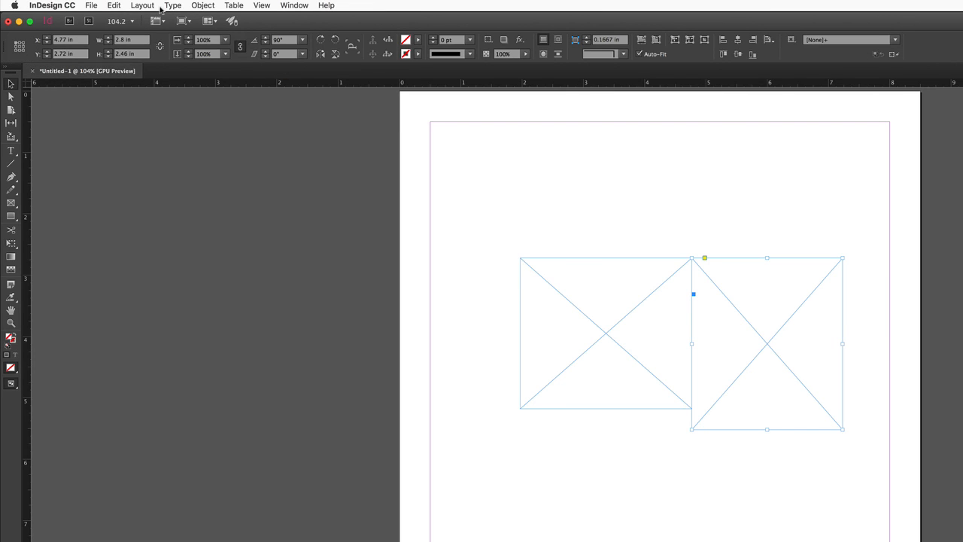
pyautogui.click(114, 5)
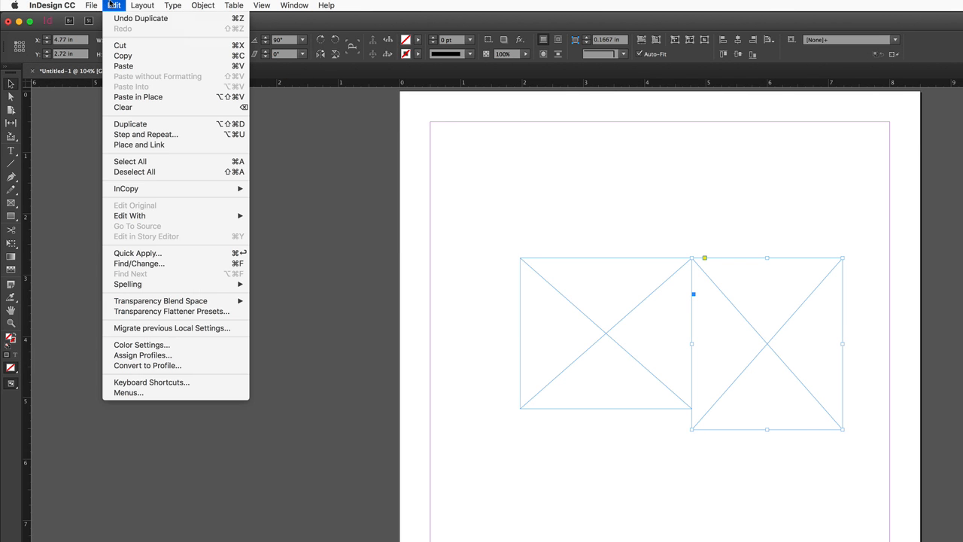
pyautogui.click(115, 18)
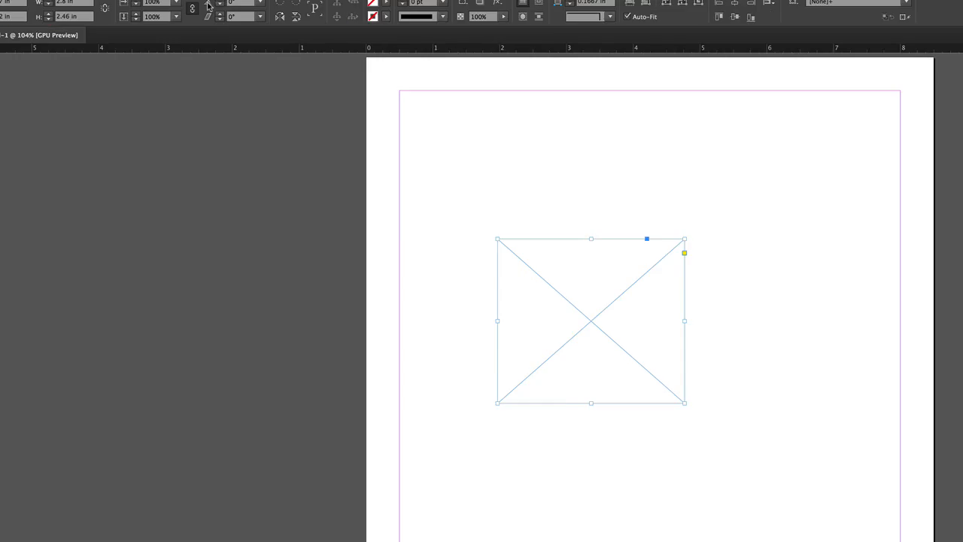
# View the Rotate and Move options for the selected frame, cancelling both without changes.
pyautogui.keyDown('alt'); pyautogui.click(255, 43); pyautogui.keyUp('alt')
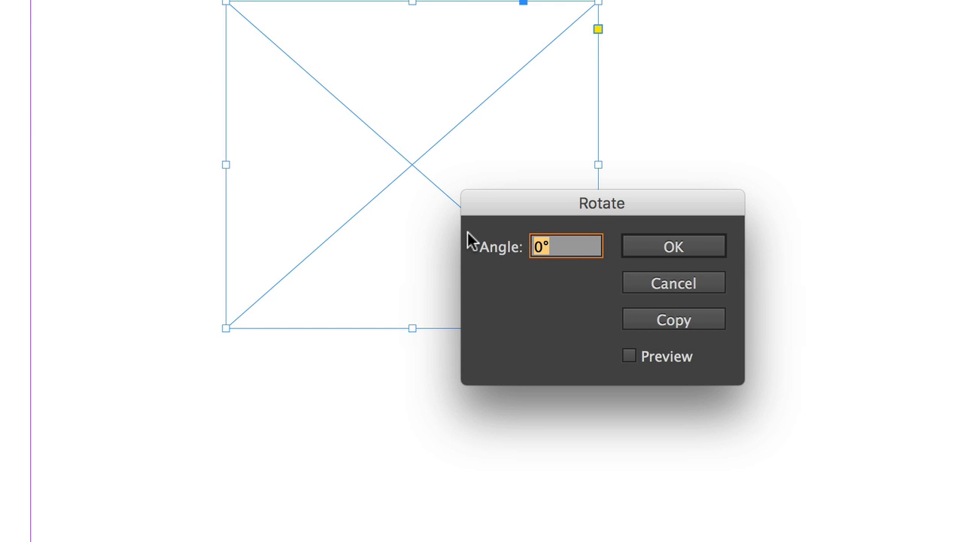
pyautogui.click(692, 287)
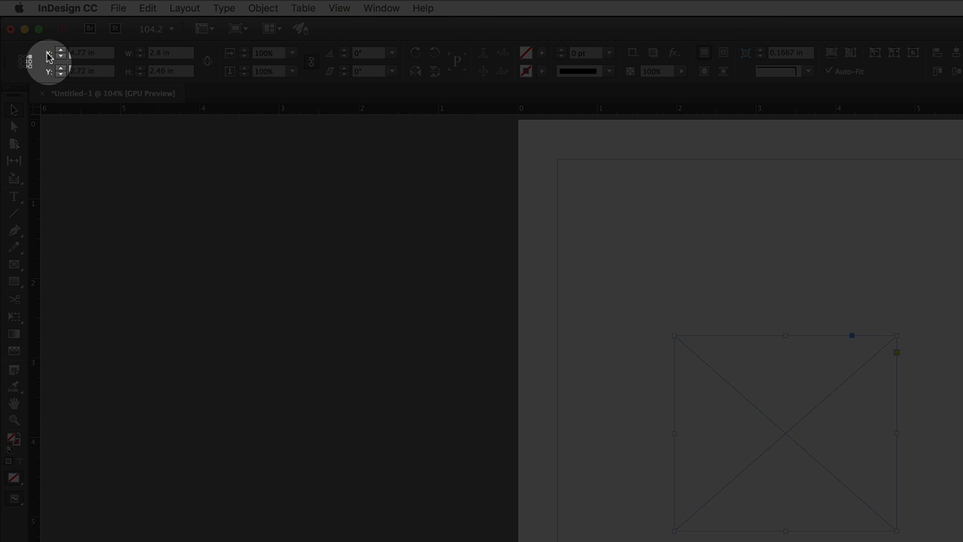
pyautogui.keyDown('alt'); pyautogui.click(47, 53); pyautogui.keyUp('alt')
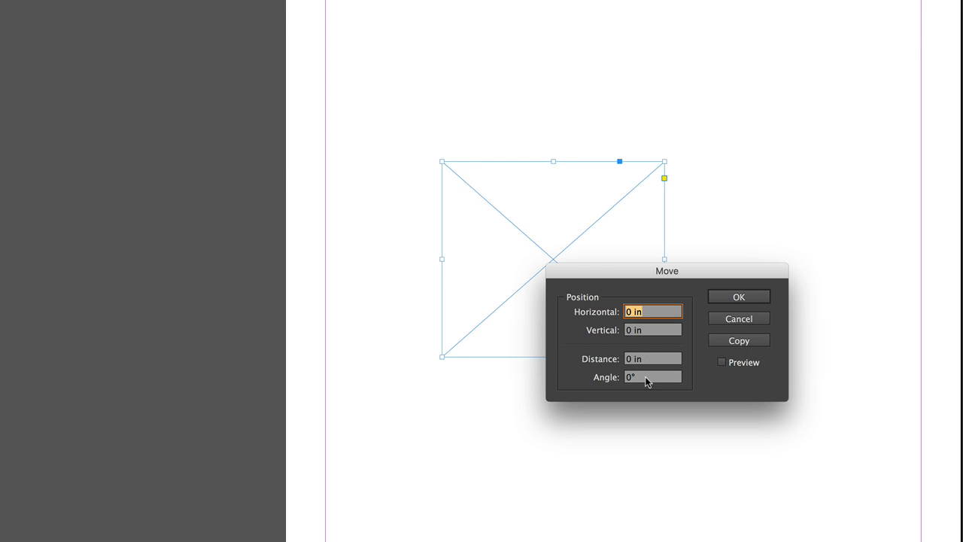
pyautogui.click(736, 320)
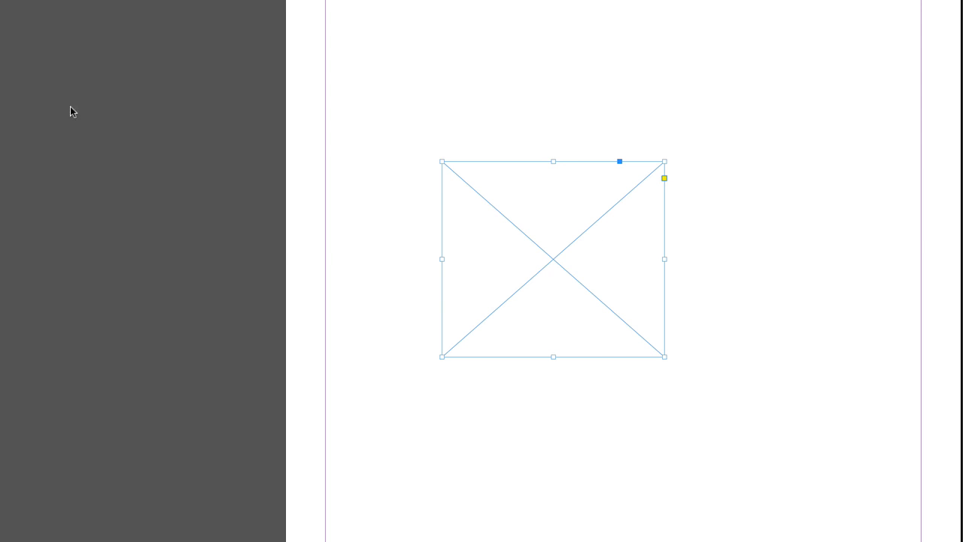
# Turn the empty graphic frame into a text frame and enter the text "InDesign".
pyautogui.click(529, 225)
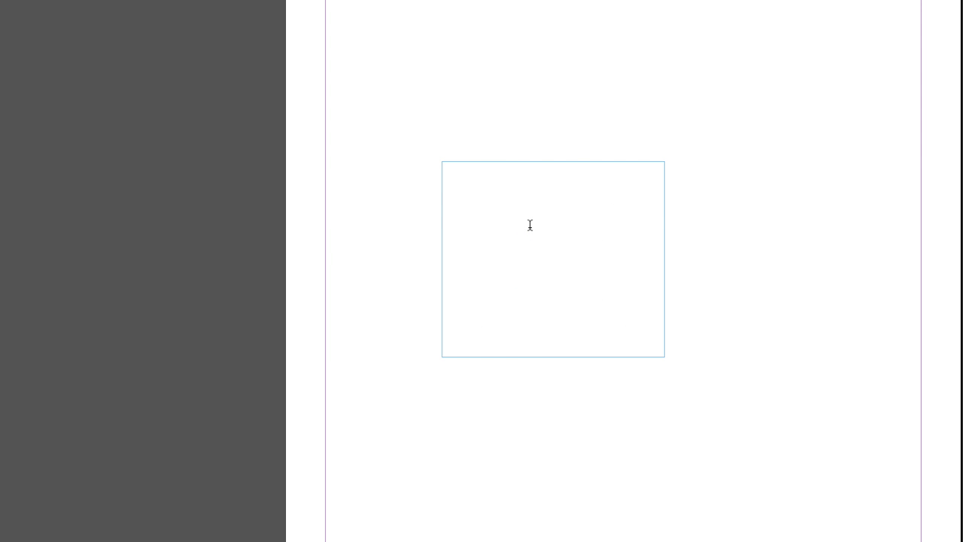
pyautogui.write('InDesign')
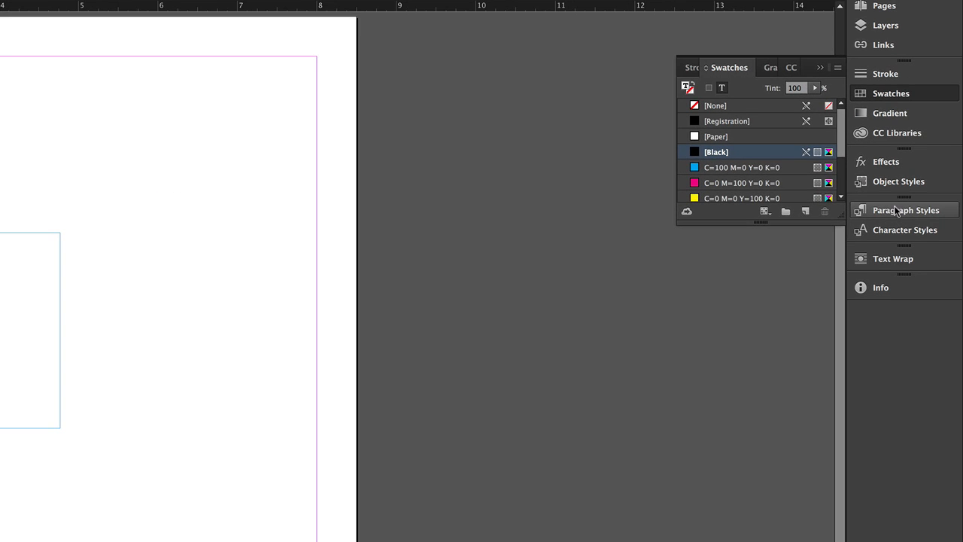
# Show the paragraph styles and float them beside the text frame.
pyautogui.click(897, 211)
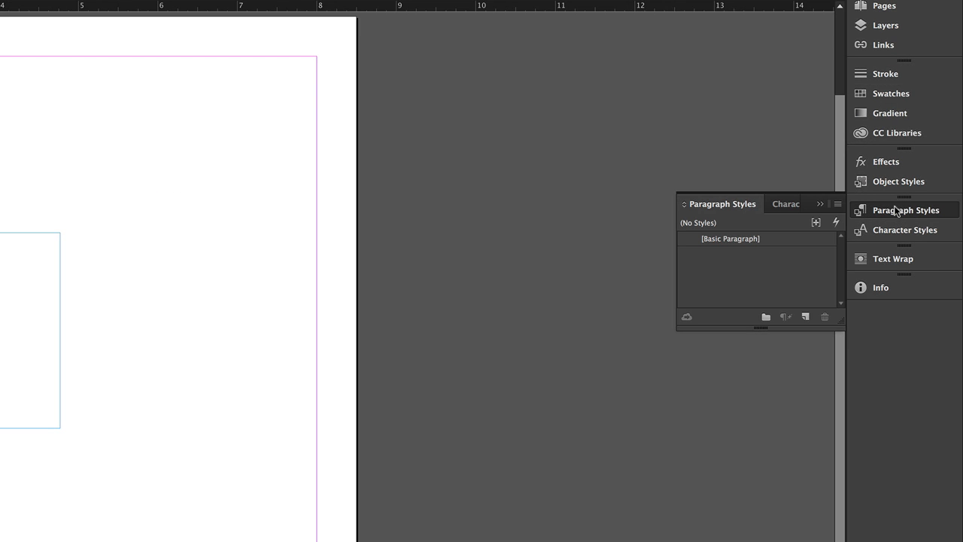
pyautogui.moveTo(723, 203); pyautogui.dragTo(131, 178)
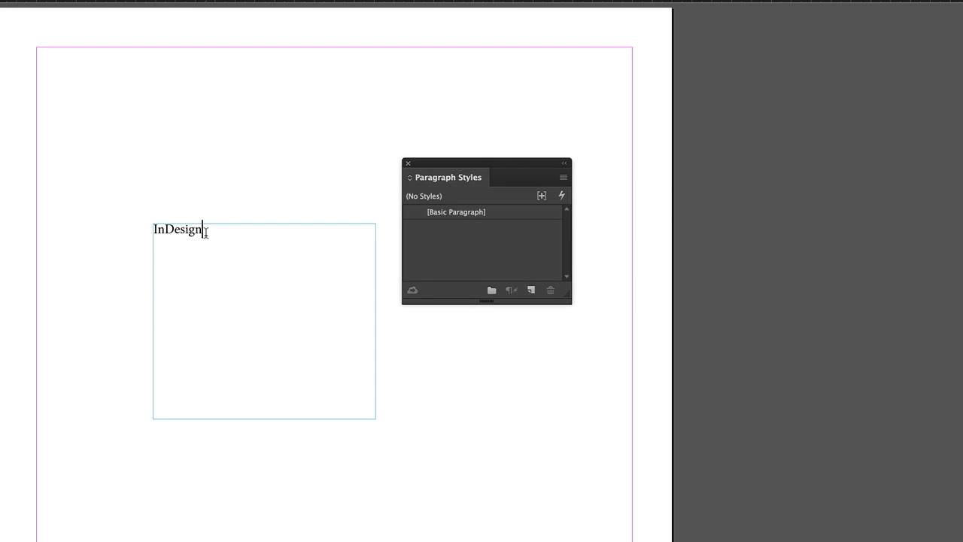
pyautogui.click(563, 177)
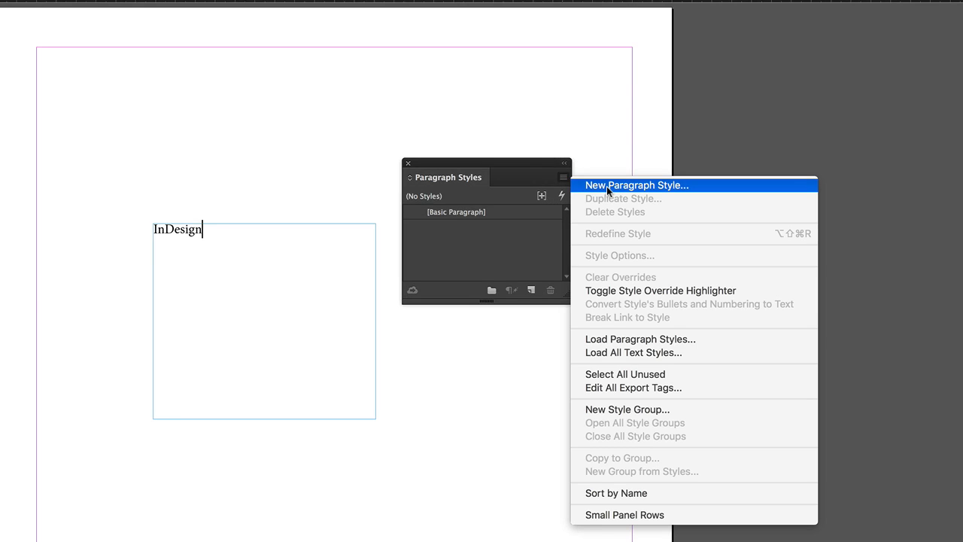
pyautogui.click(520, 170)
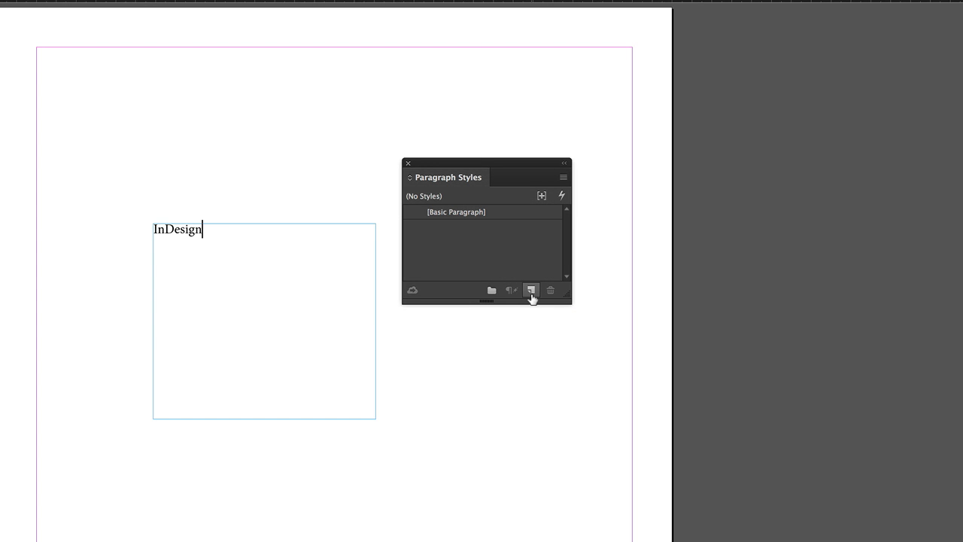
# Create a new paragraph style, apply it to the "InDesign" text and rename it "Head".
pyautogui.click(531, 291)
pyautogui.click(464, 228)
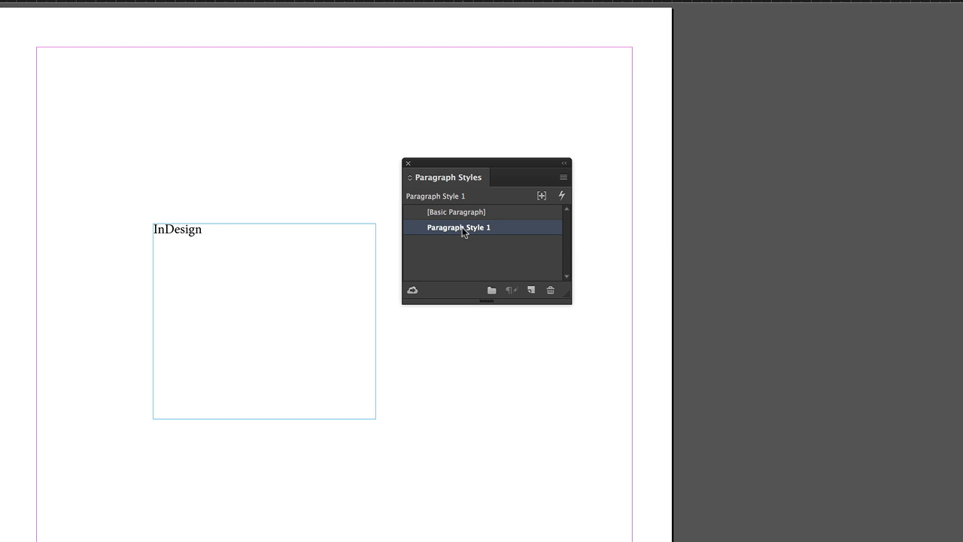
pyautogui.click(463, 228)
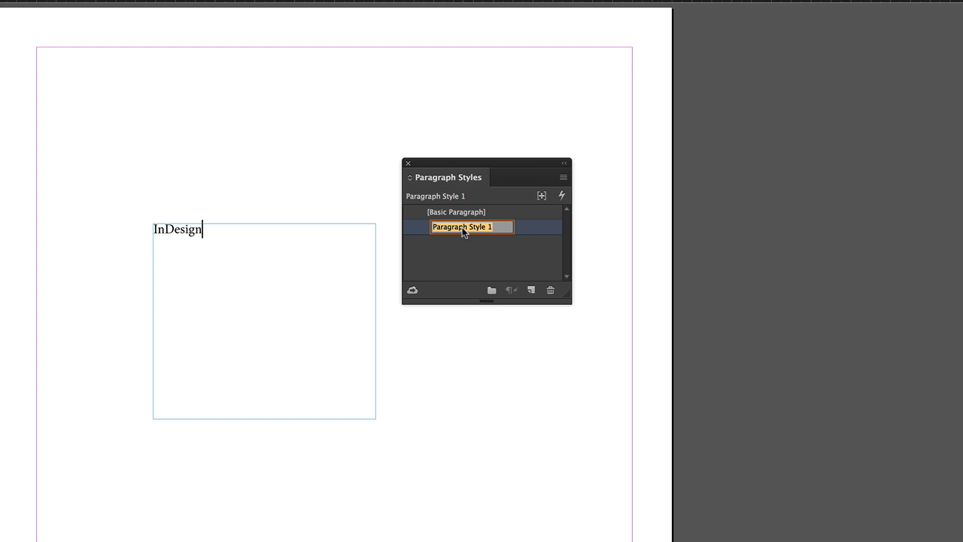
pyautogui.write('Head')
pyautogui.press('Return')
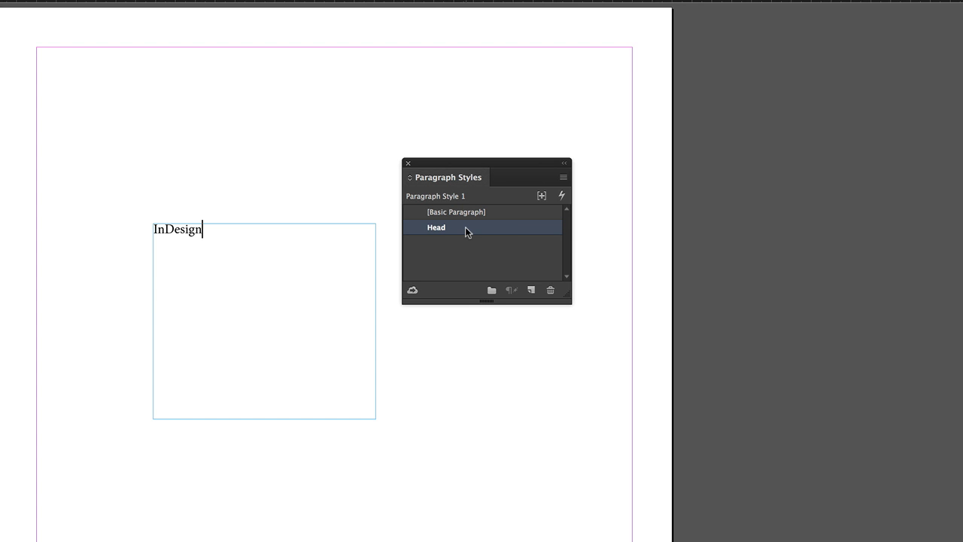
# View the options of the "Head" paragraph style and close them without changes.
pyautogui.rightClick(465, 231)
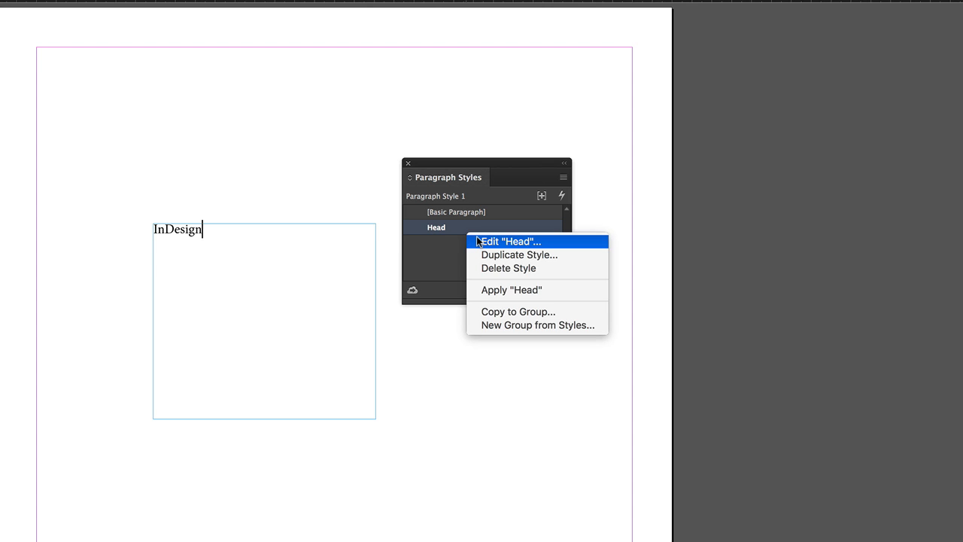
pyautogui.click(477, 241)
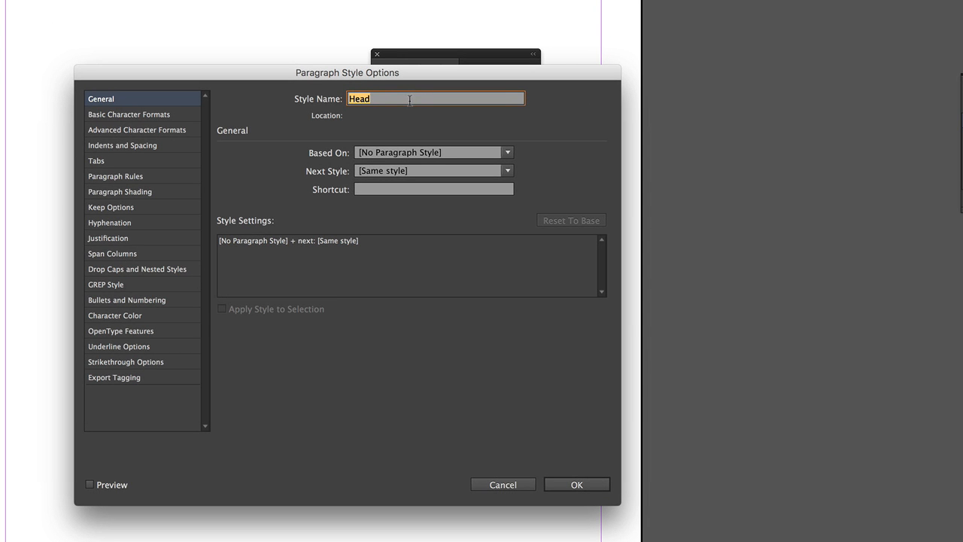
pyautogui.click(502, 484)
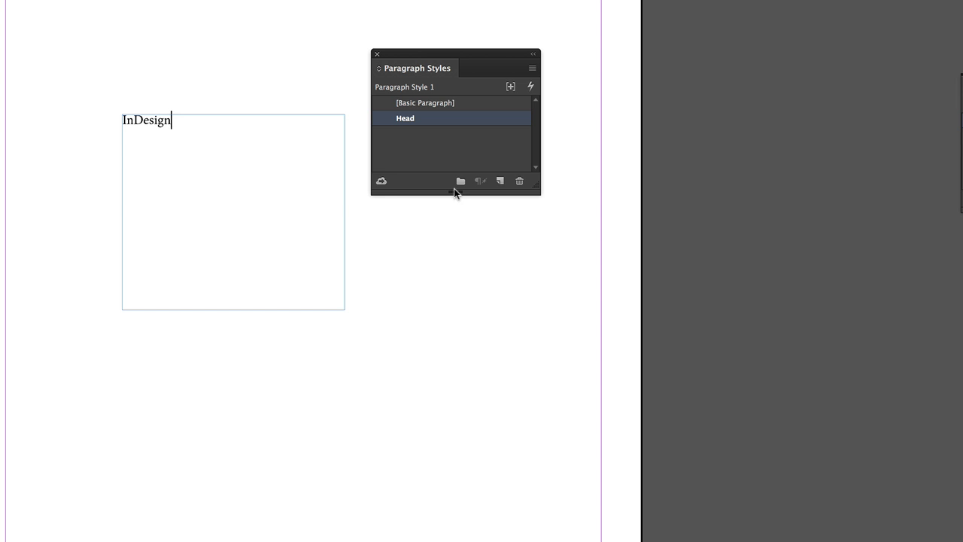
# Create a paragraph style named "Body" based on [No Paragraph Style], with Apply Style to Selection enabled.
pyautogui.keyDown('alt'); pyautogui.click(500, 182); pyautogui.keyUp('alt')
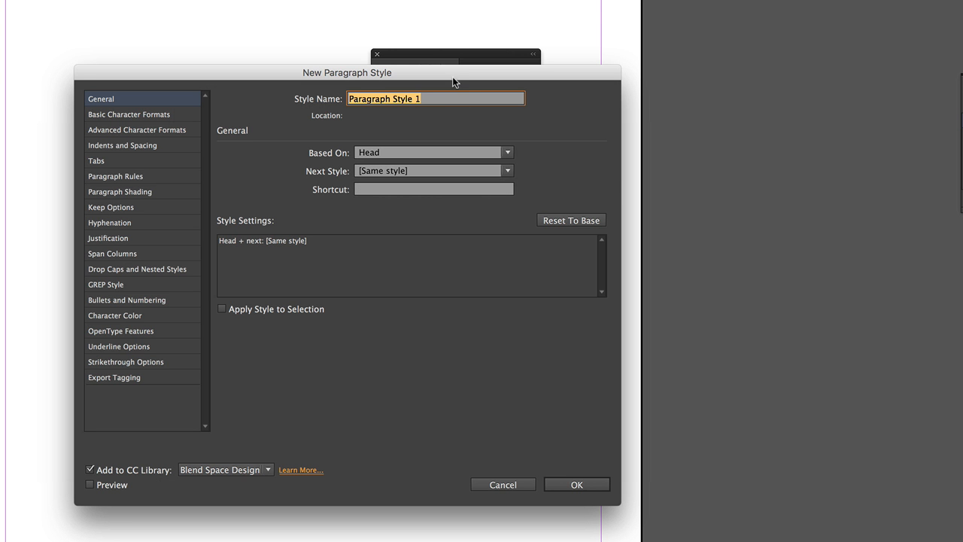
pyautogui.moveTo(454, 75); pyautogui.dragTo(432, 216)
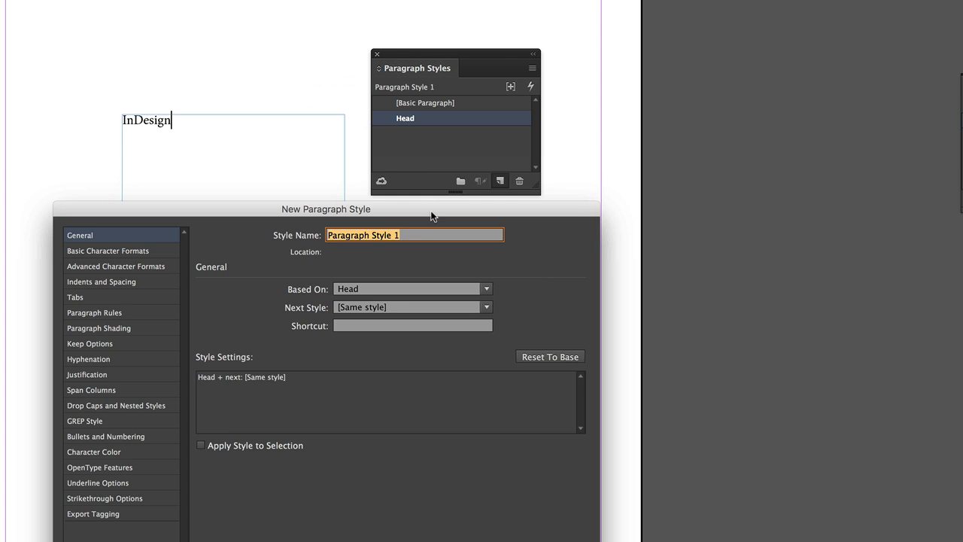
pyautogui.click(227, 446)
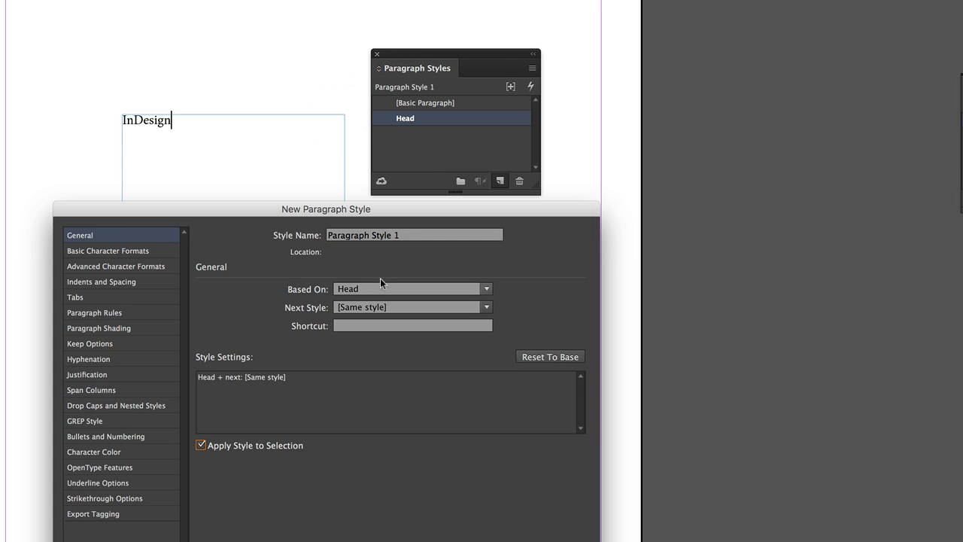
pyautogui.moveTo(417, 238); pyautogui.dragTo(218, 235)
pyautogui.write('Body')
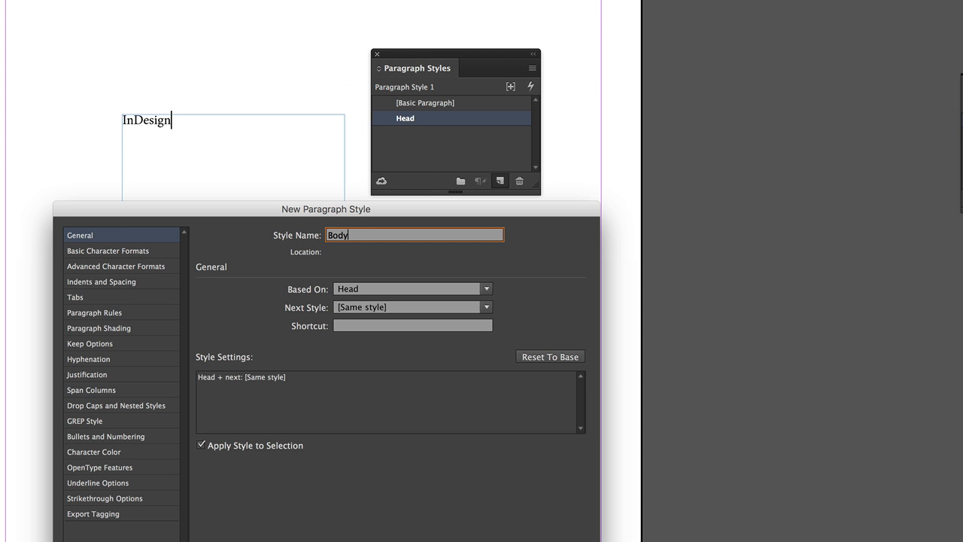
pyautogui.click(348, 304)
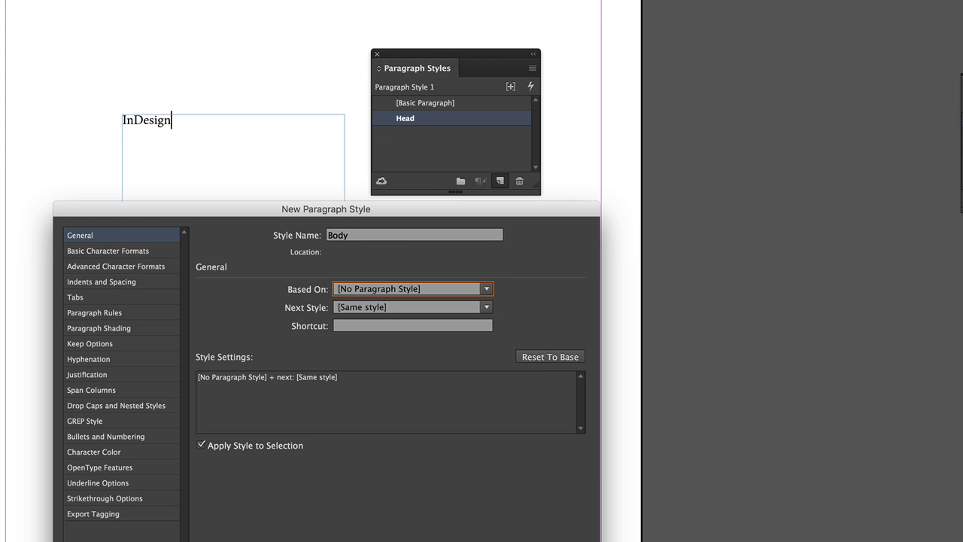
pyautogui.press('Return')
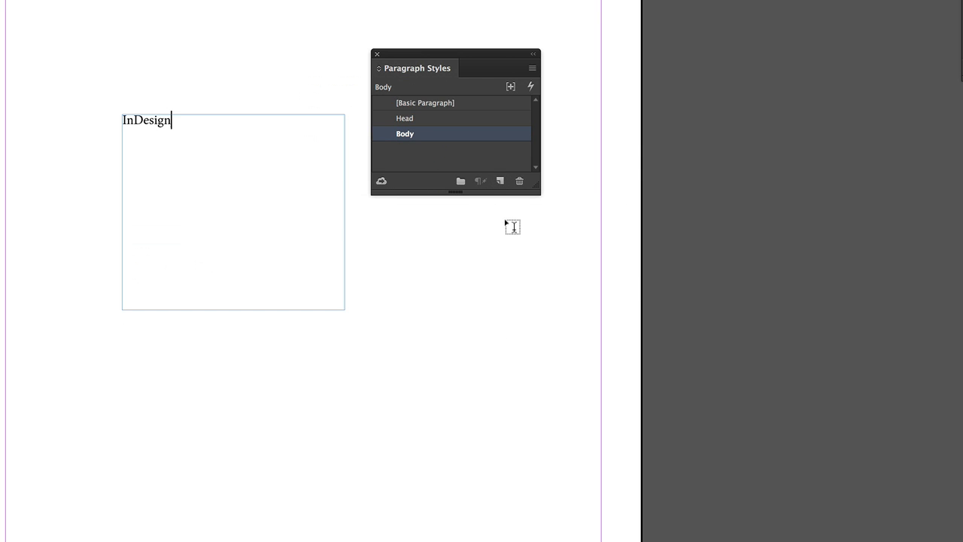